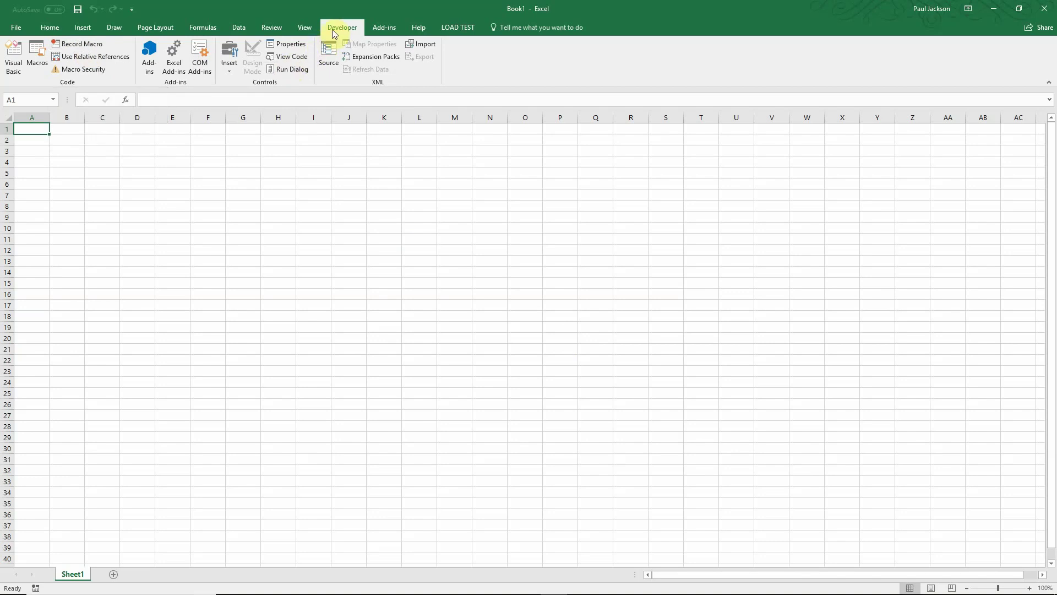
Check in the ribbon customization options that the Developer tab is enabled among the main tabs
left_click(132, 10)
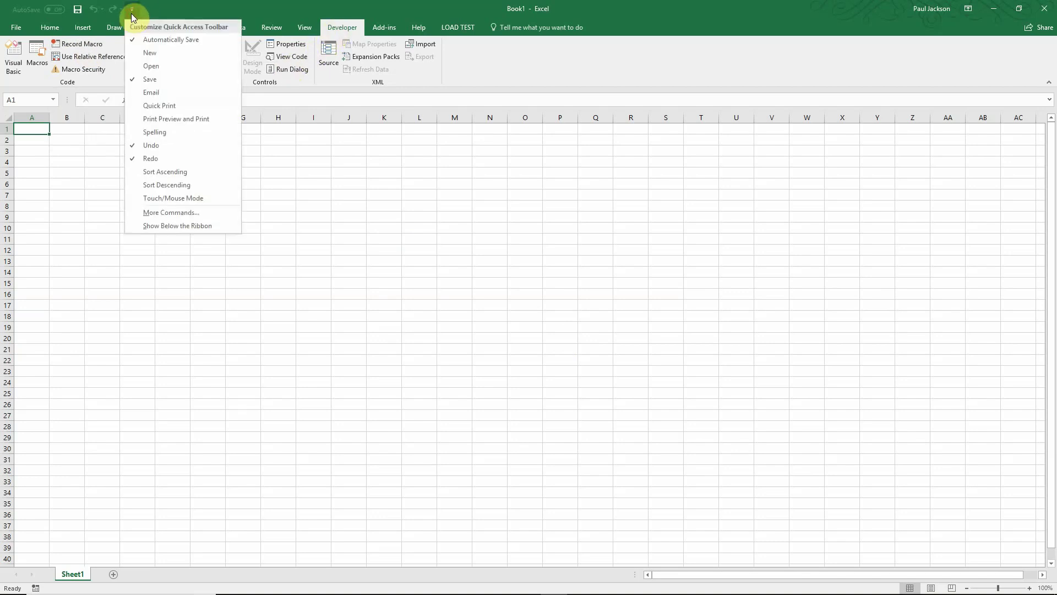
left_click(159, 213)
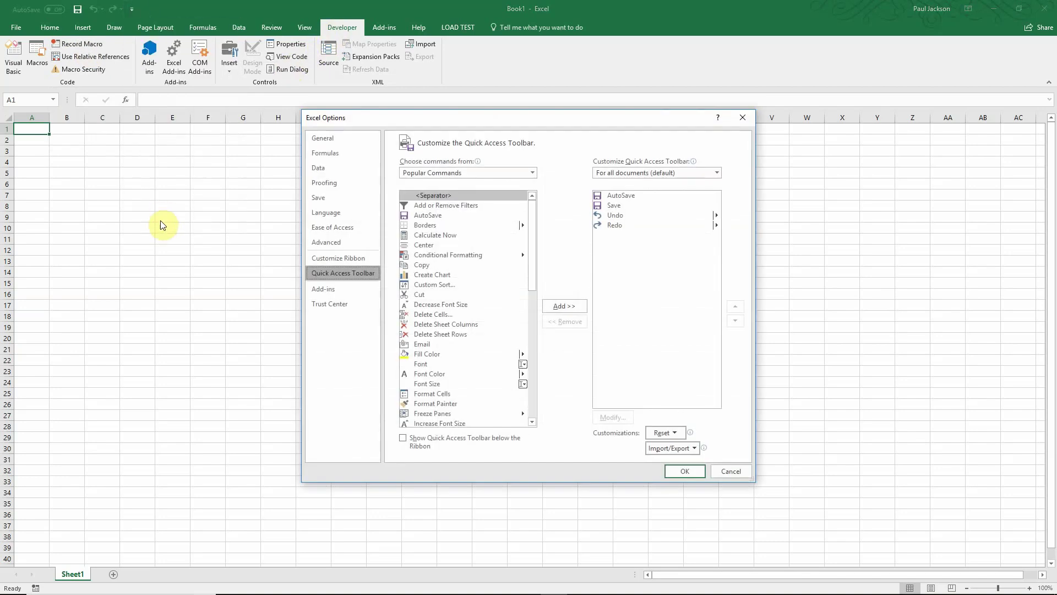
left_click(344, 262)
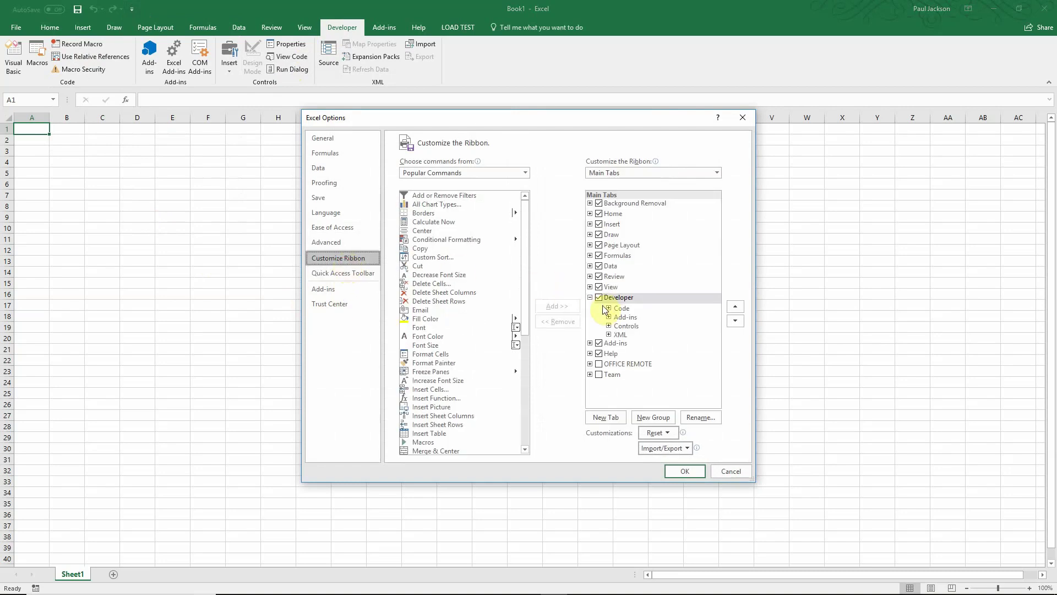
left_click(599, 299)
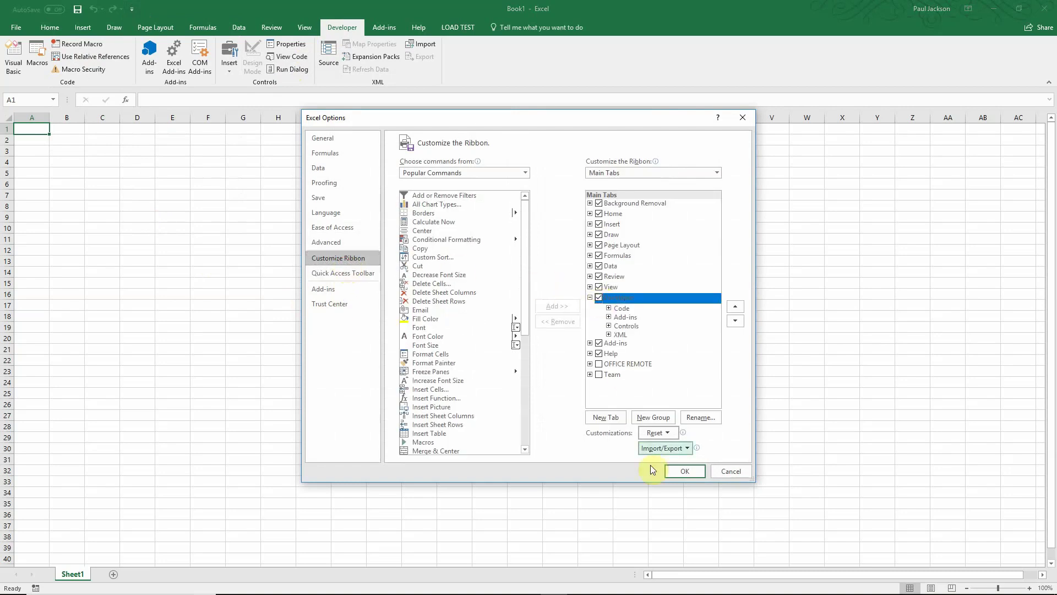
left_click(685, 472)
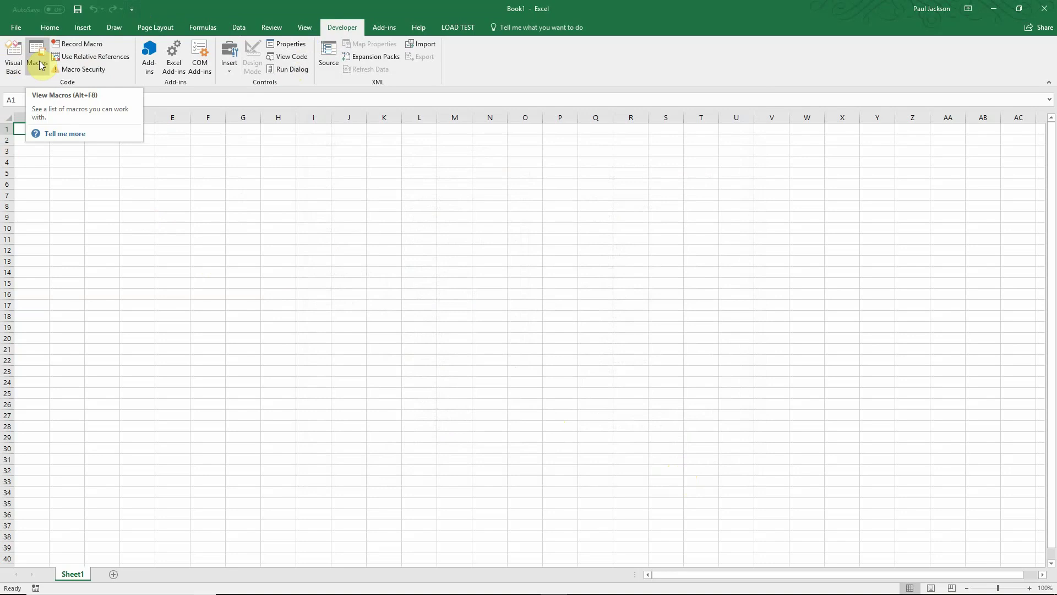
Start recording a macro named paul_test, stored in This Workbook, with the description "a test"
left_click(82, 44)
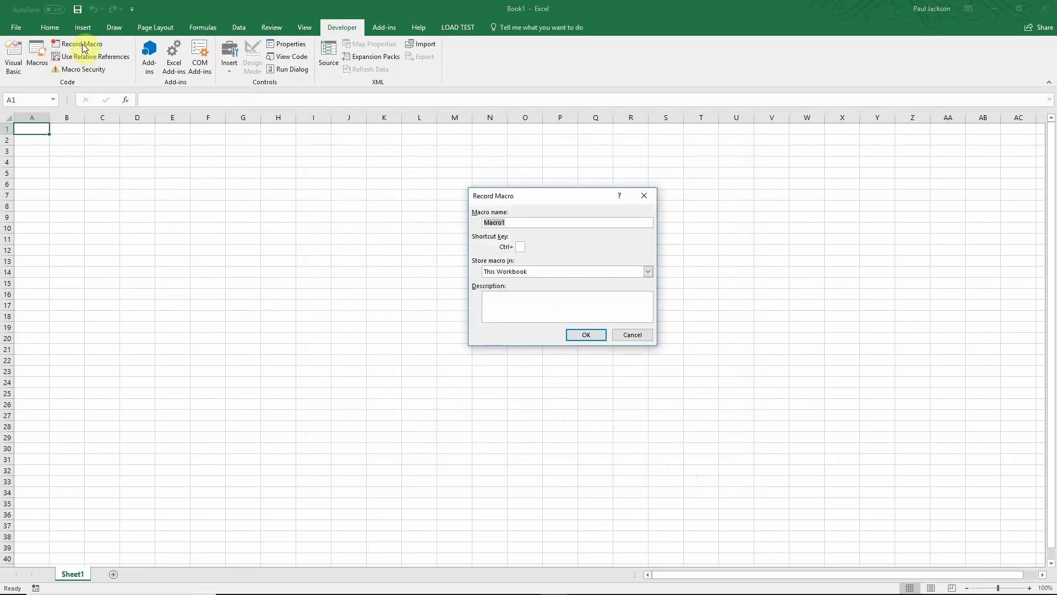
type("paul_test")
left_click(507, 272)
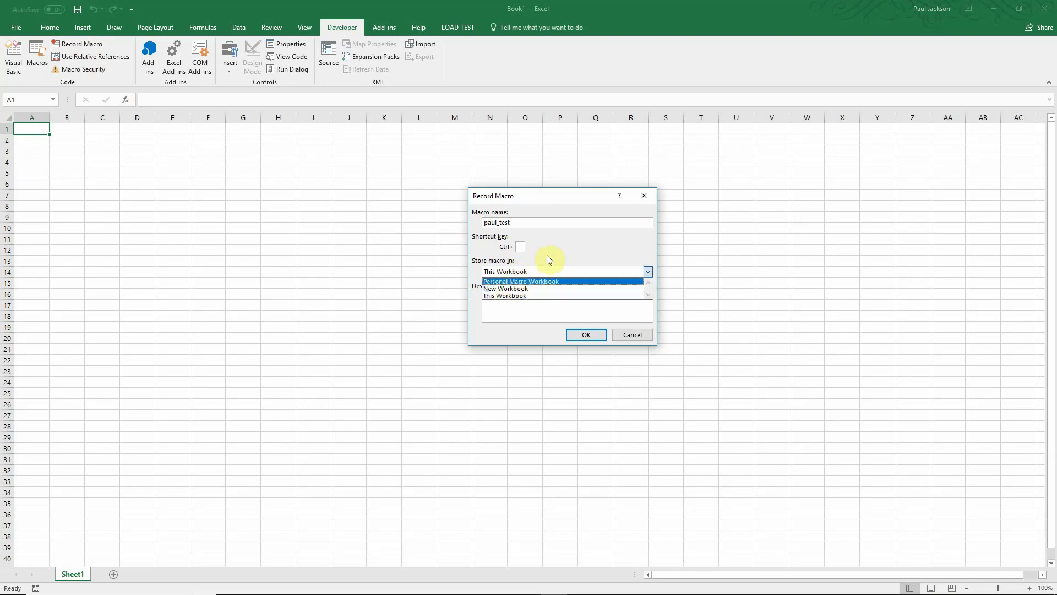
left_click(504, 296)
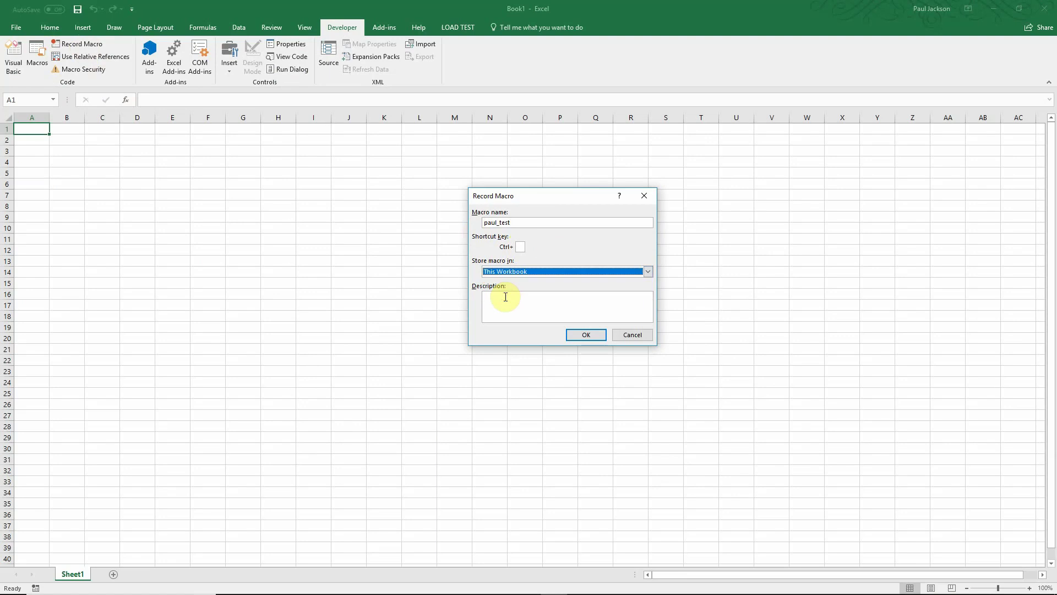
left_click(505, 297)
type("a ")
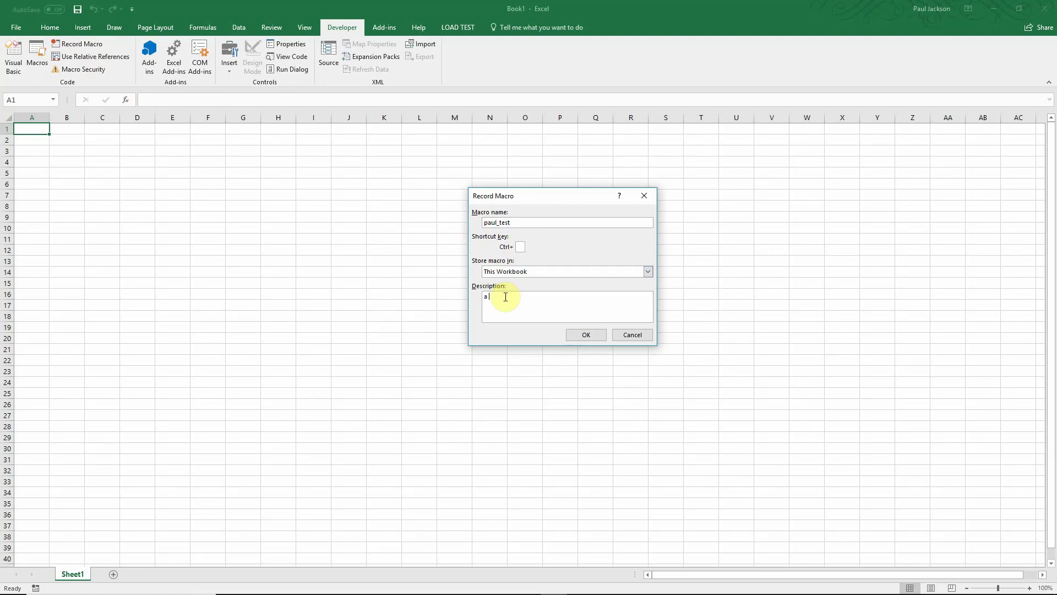
type("test")
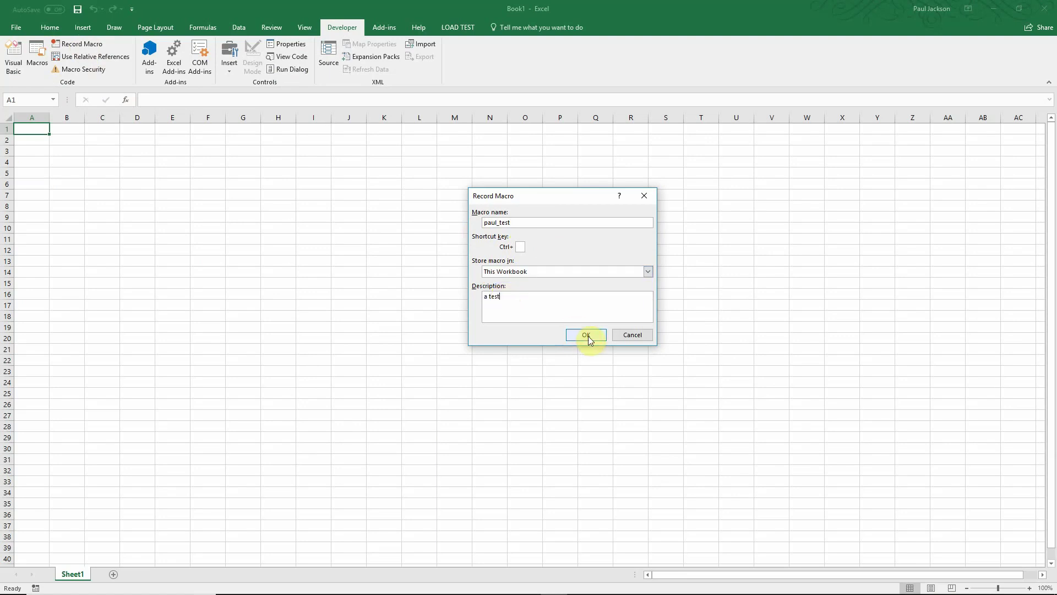
left_click(587, 336)
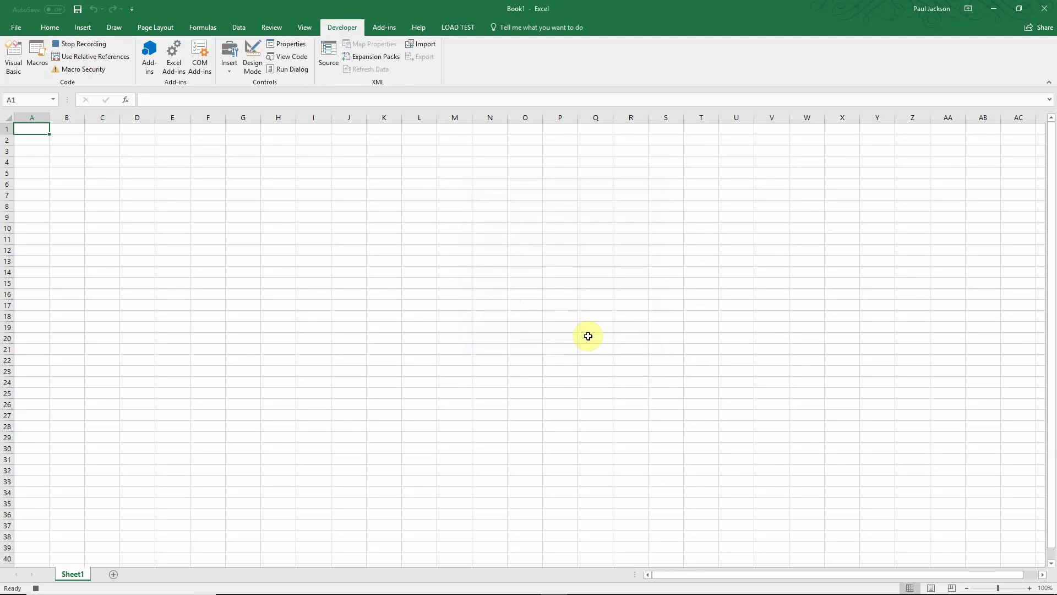
Enter the numbers 1, 2, 3, 4 and 5 down cells B2 to B6
left_click(58, 140)
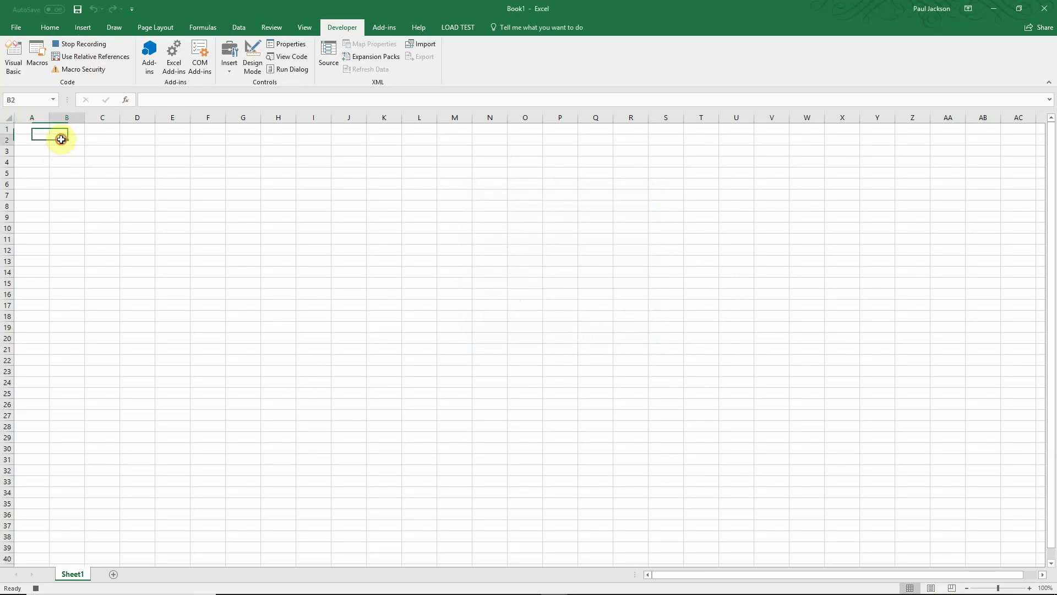
type("1")
key("Return")
type("2")
key("Return")
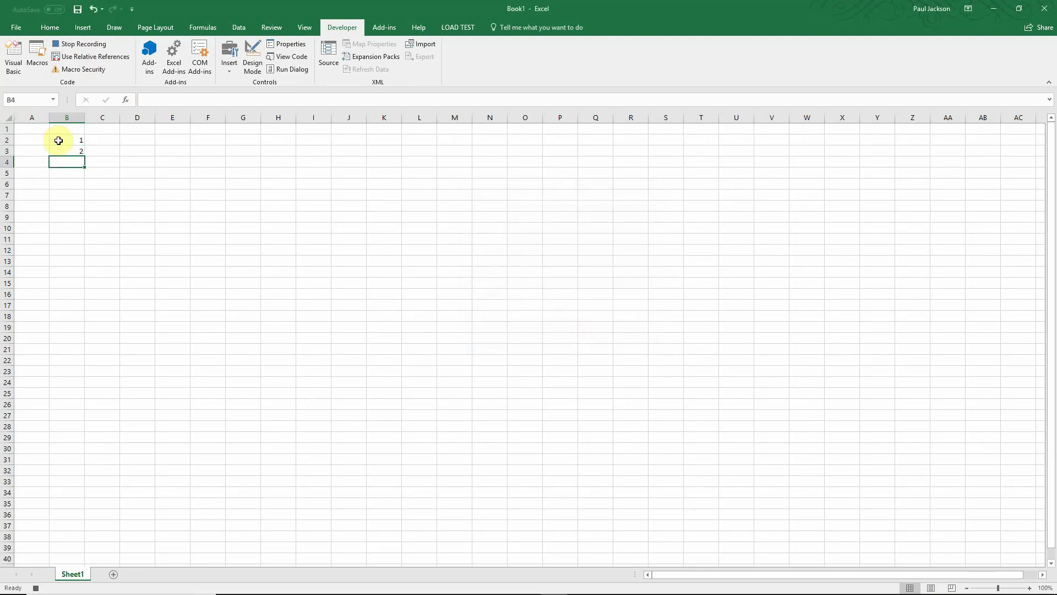
type("3")
key("Return")
type("4")
key("Return")
type("5")
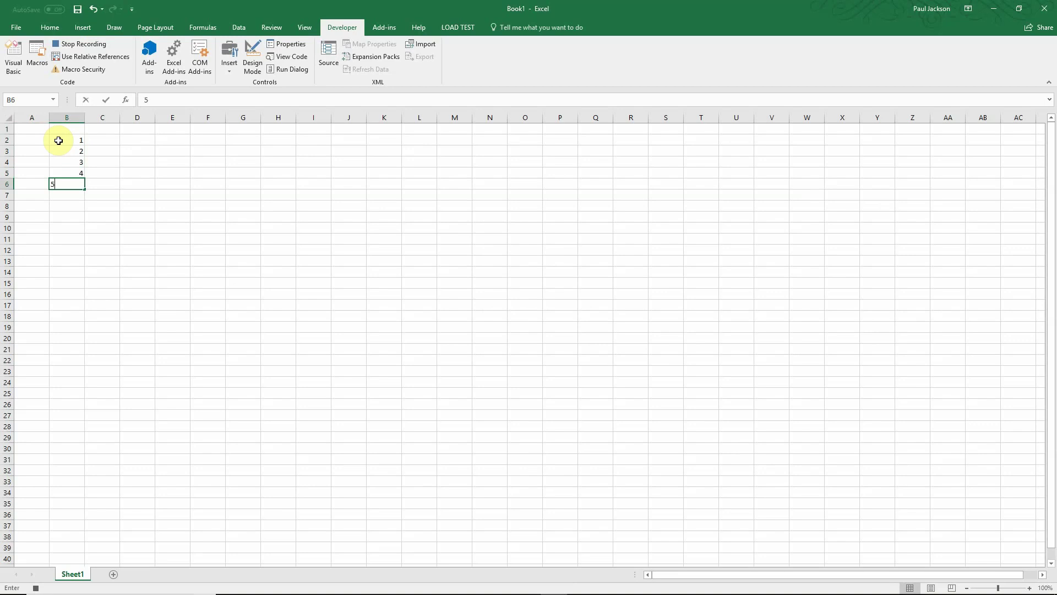
key("Return")
Apply the Accounting number format to cells C2:C6
key("Right")
key("Up")
key("Up")
key("Up")
key("Up")
key("Up")
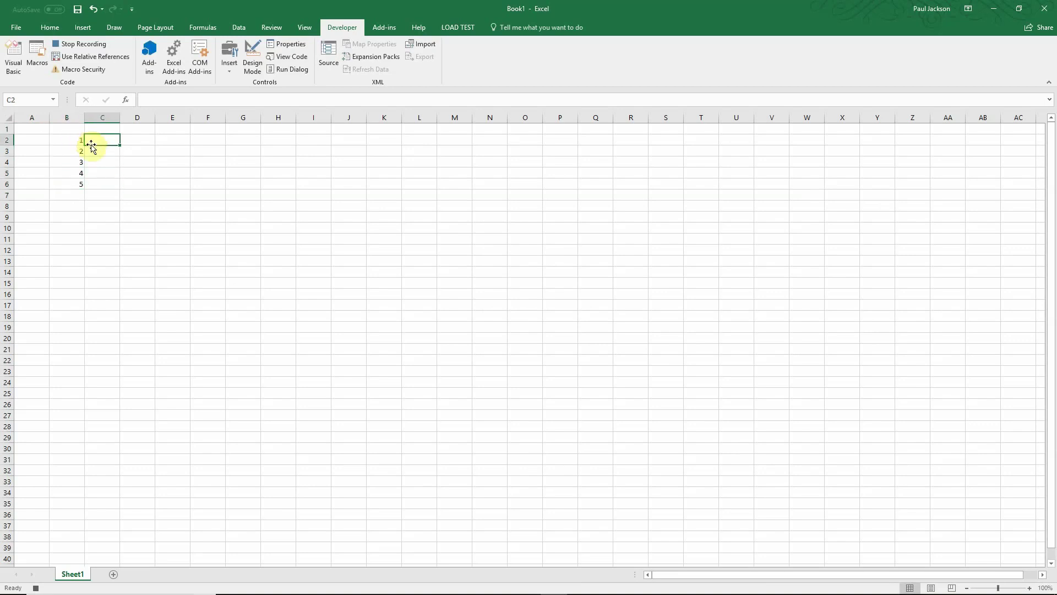
left_click_drag(102, 140, 103, 183)
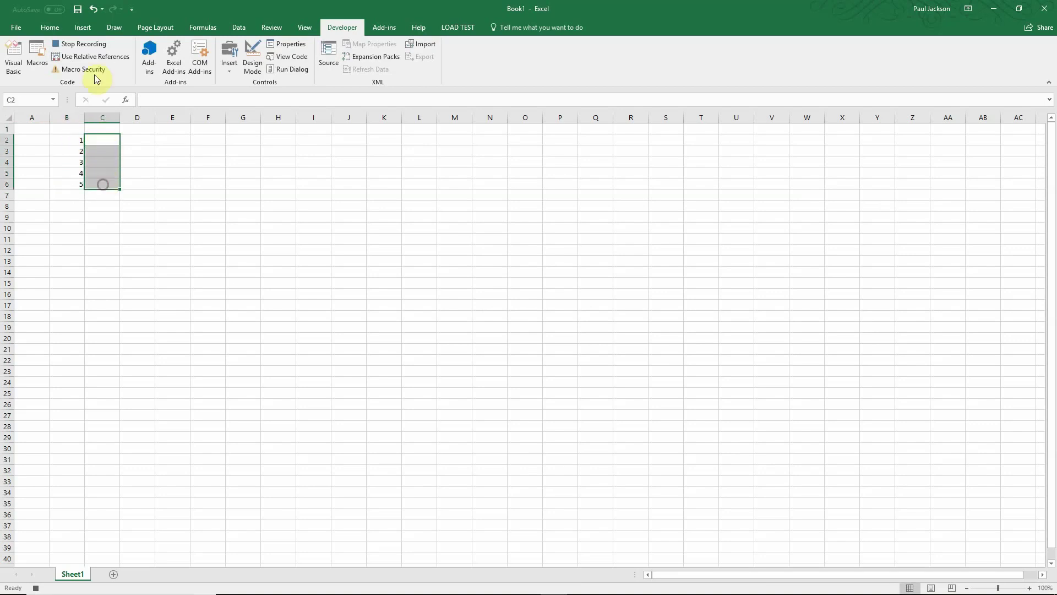
left_click(49, 28)
left_click(356, 65)
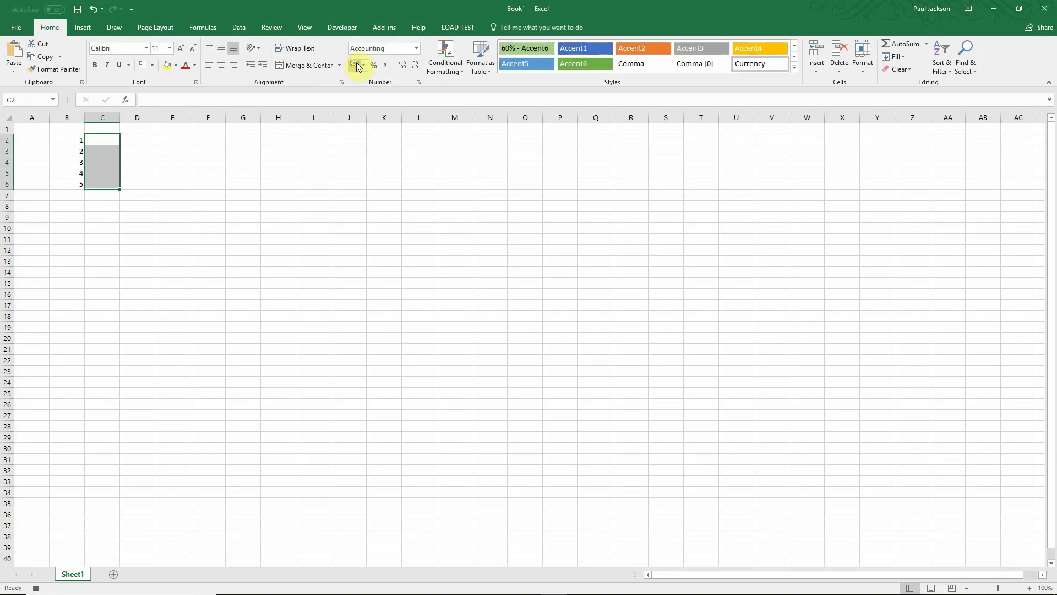
Enter the amounts 5, 6, 12.5, 3 and 4.5 down cells C2 to C6
left_click(98, 140)
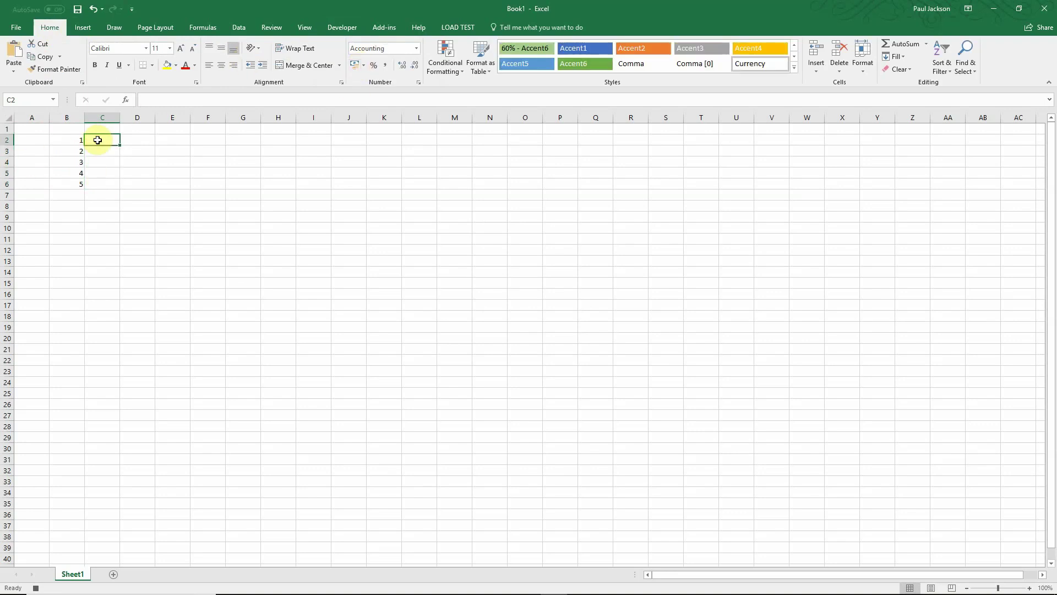
type("5")
key("Return")
type("6")
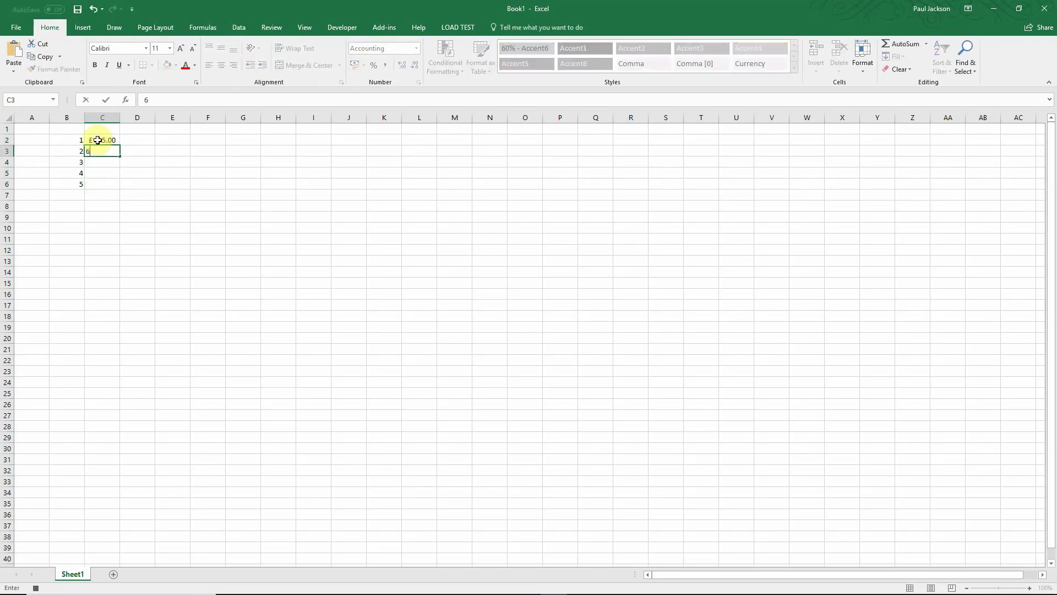
key("Return")
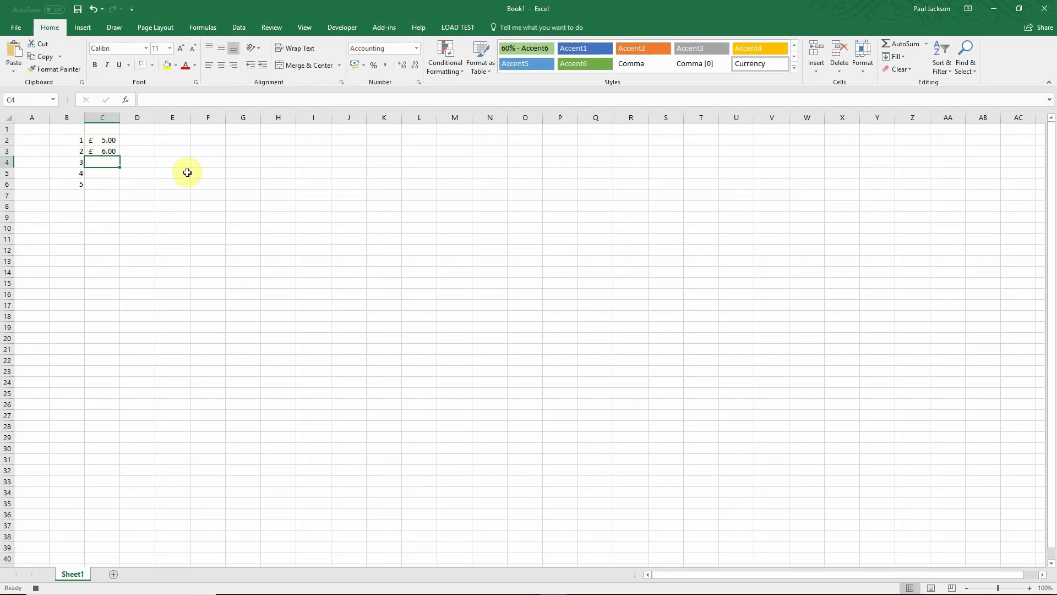
type("12.5")
key("Return")
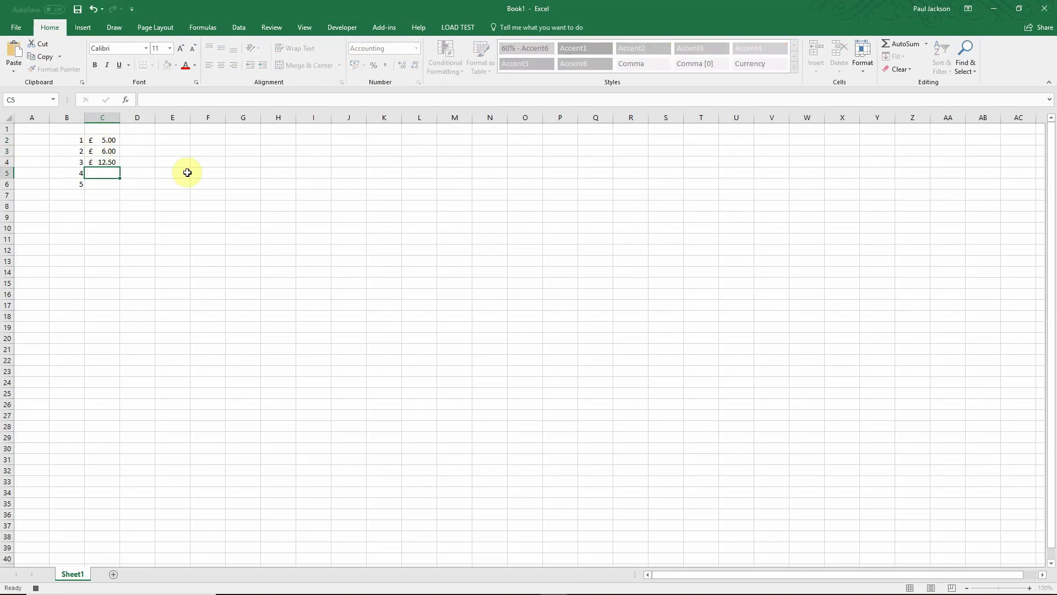
type("3")
key("Return")
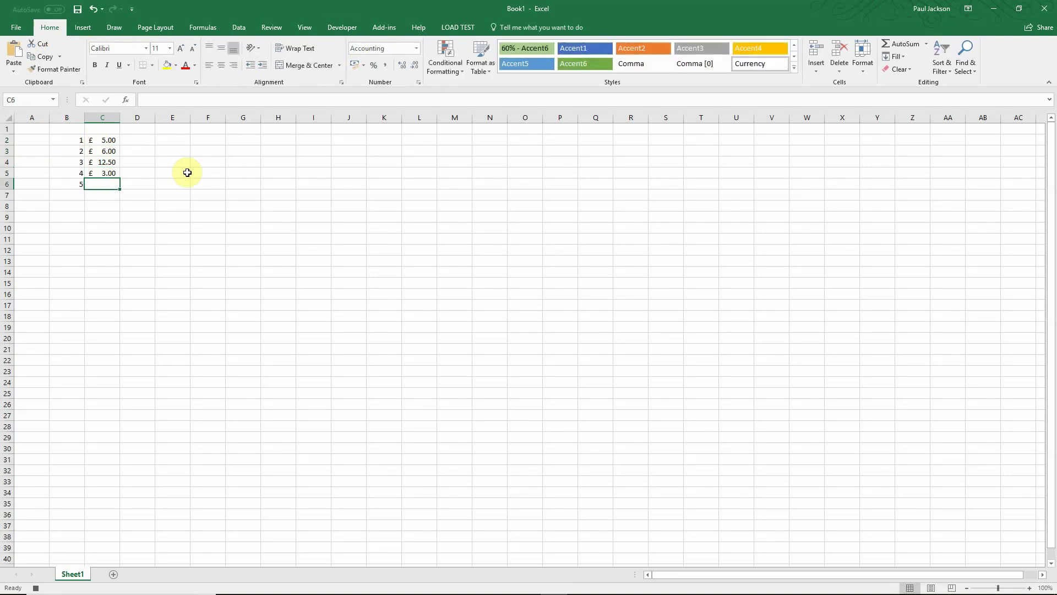
type("4.5")
key("Return")
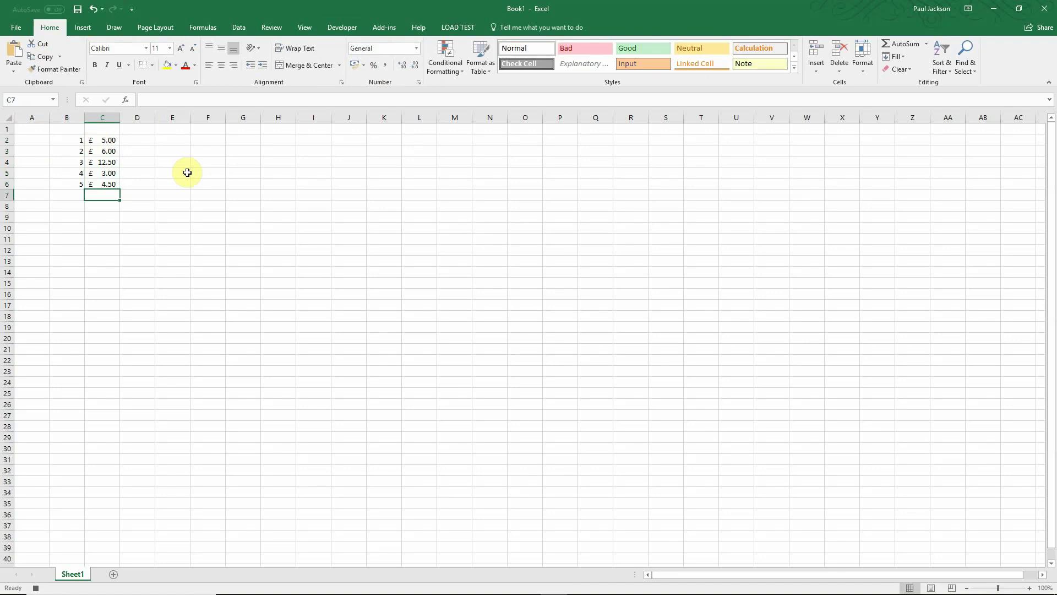
Total the amounts in C2:C6 with a SUM formula in cell C7
type("=")
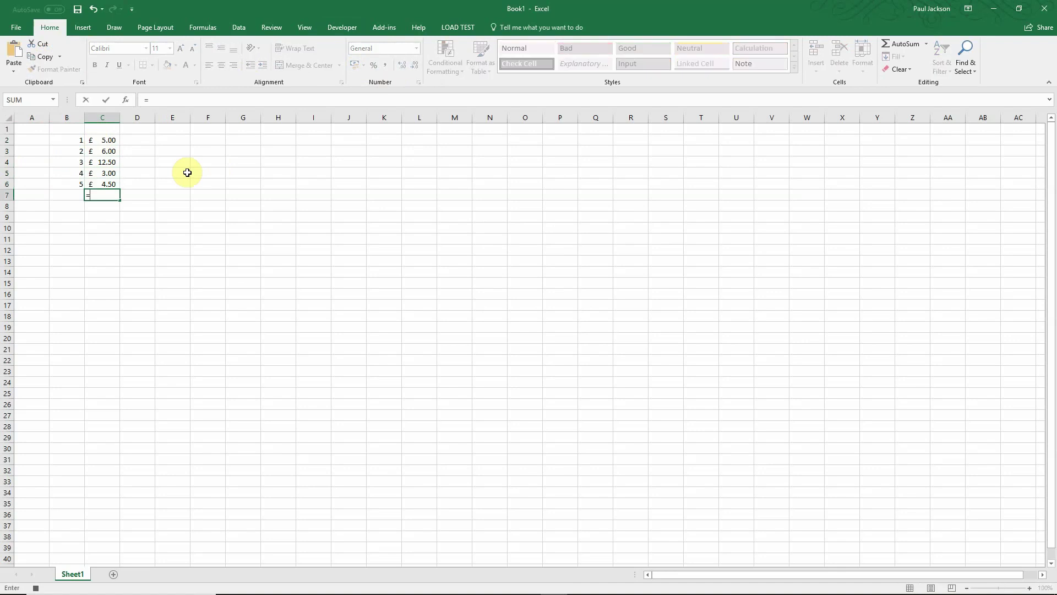
type("sum")
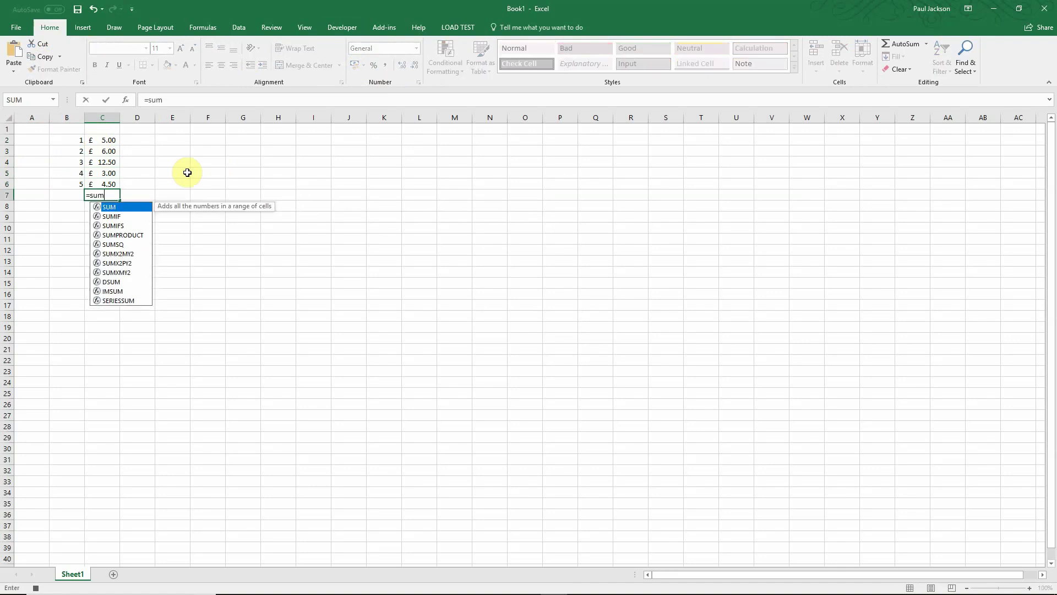
type("(")
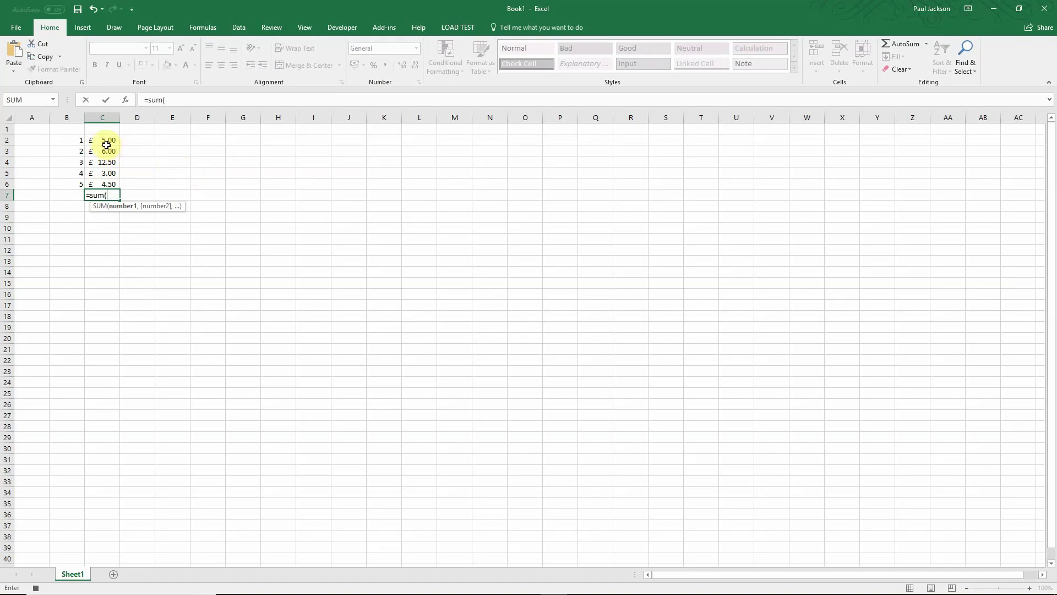
left_click_drag(103, 142, 97, 184)
key("Return")
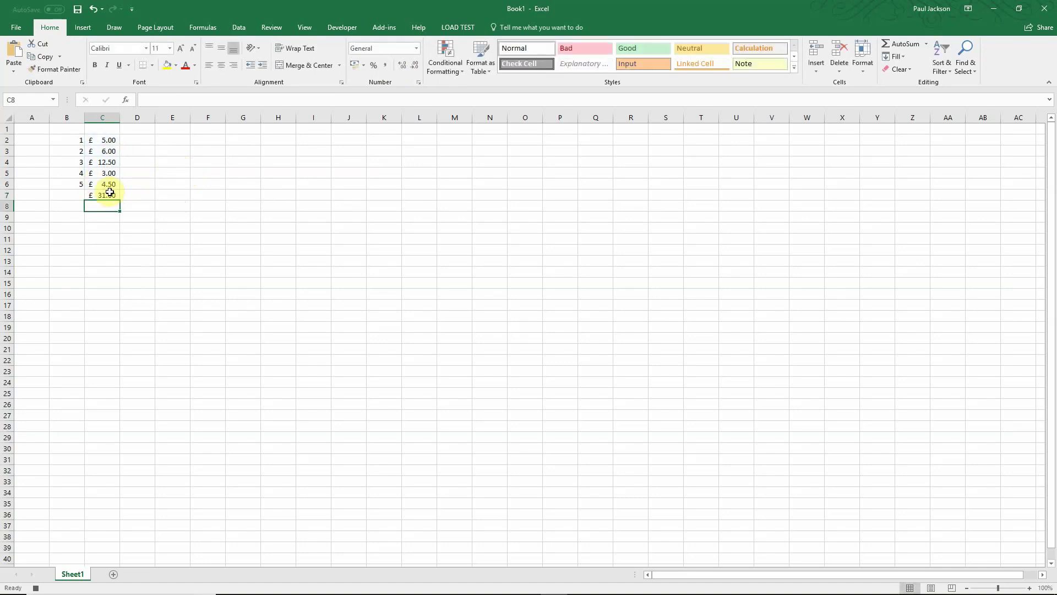
Make the total in cell C7 bold and stop recording the macro
left_click(107, 194)
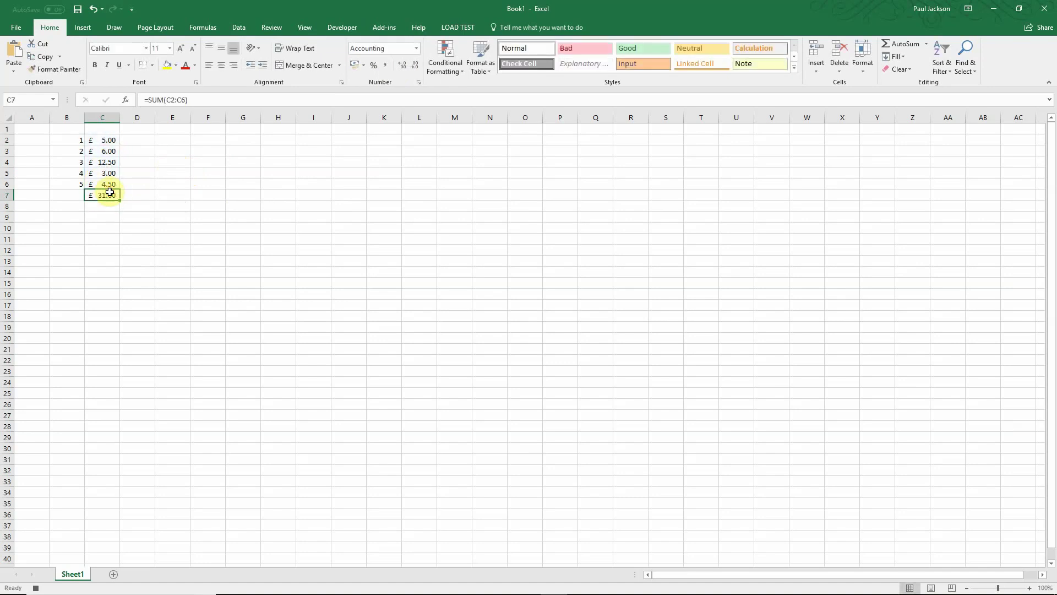
left_click(94, 66)
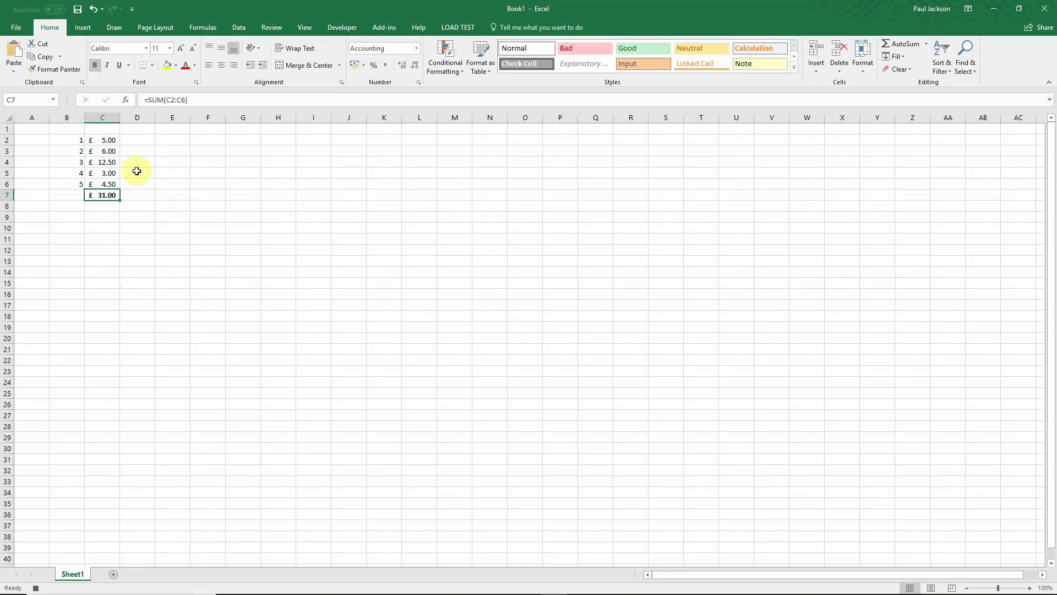
left_click(343, 32)
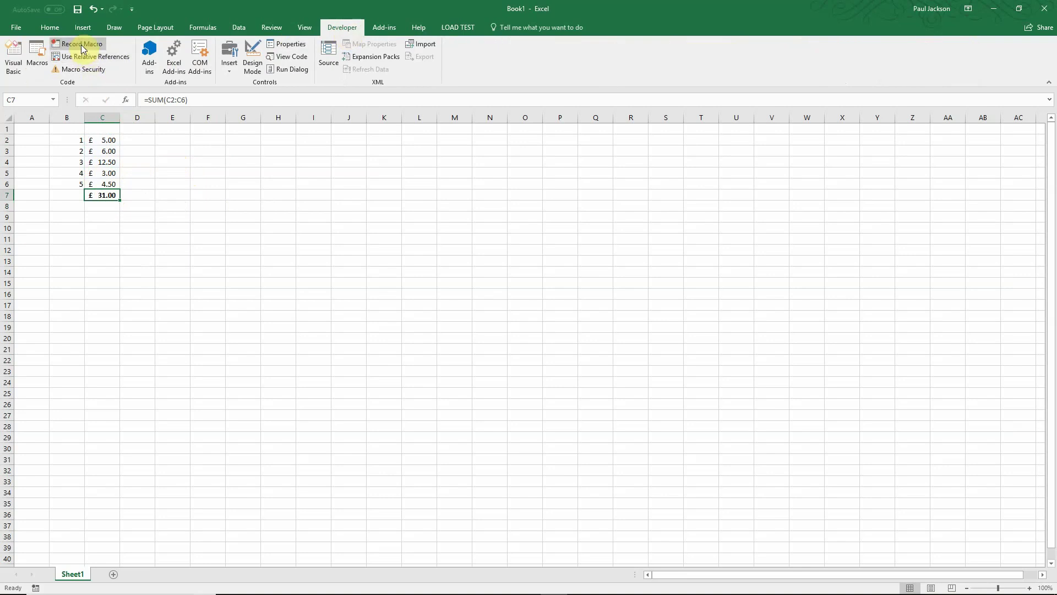
Open the paul_test macro for editing, review its recorded code in the Visual Basic editor, and close the editor
left_click(39, 70)
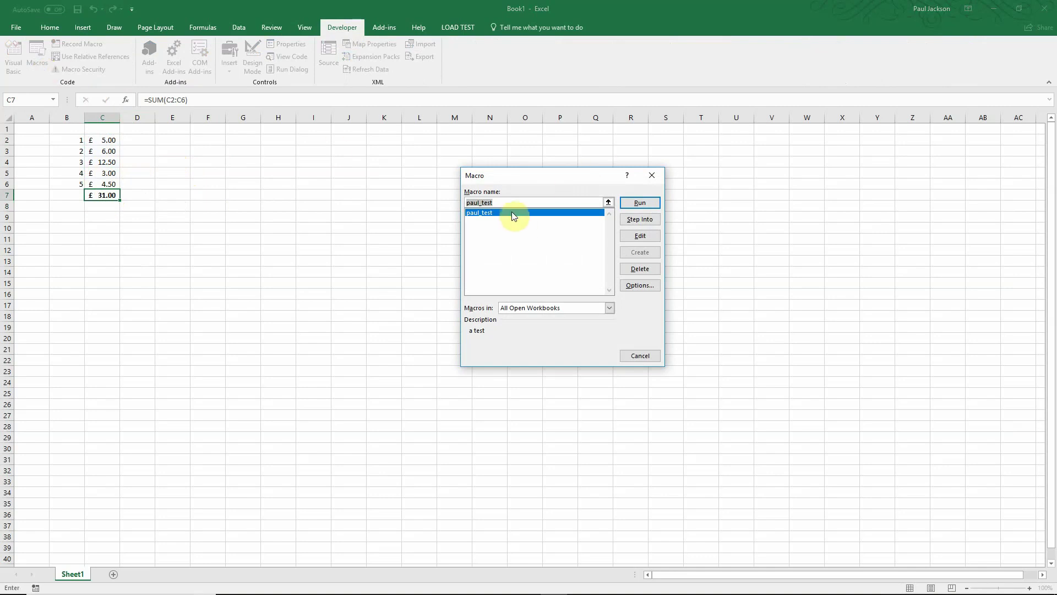
left_click(638, 236)
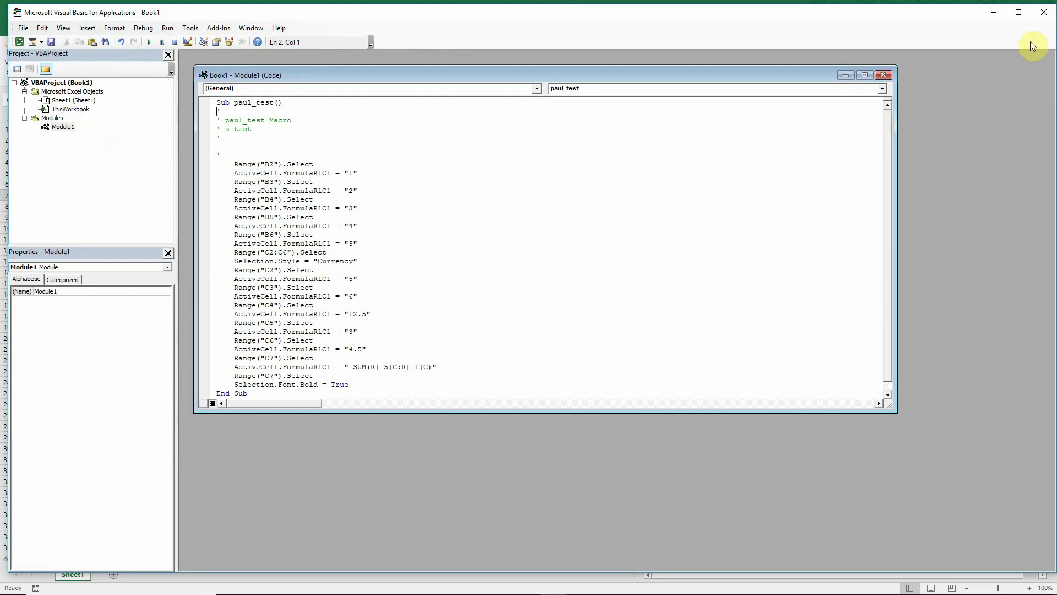
left_click(1043, 12)
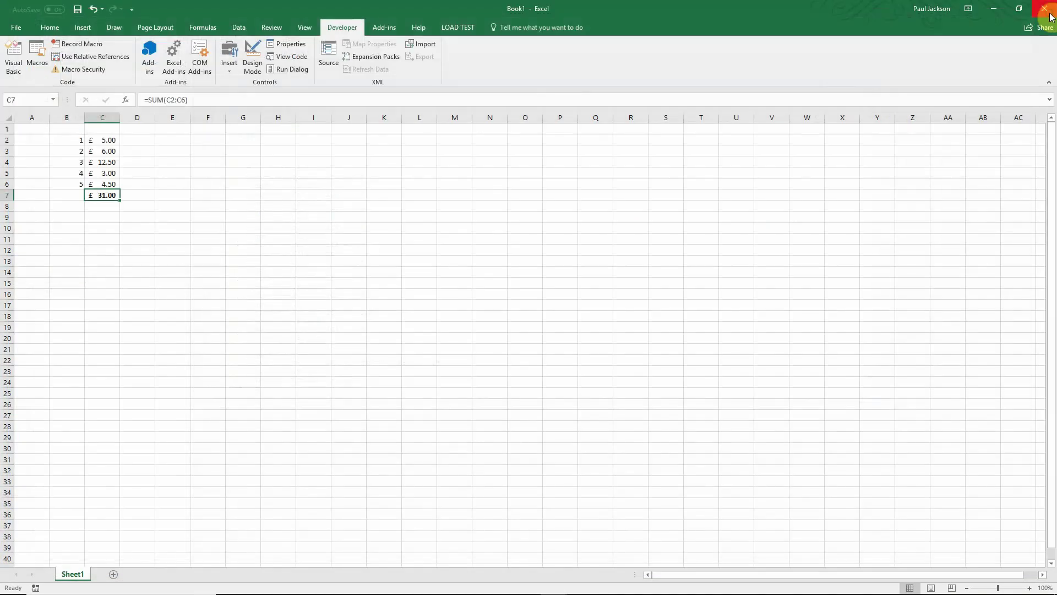
Add a new blank worksheet after Sheet1
left_click(133, 225)
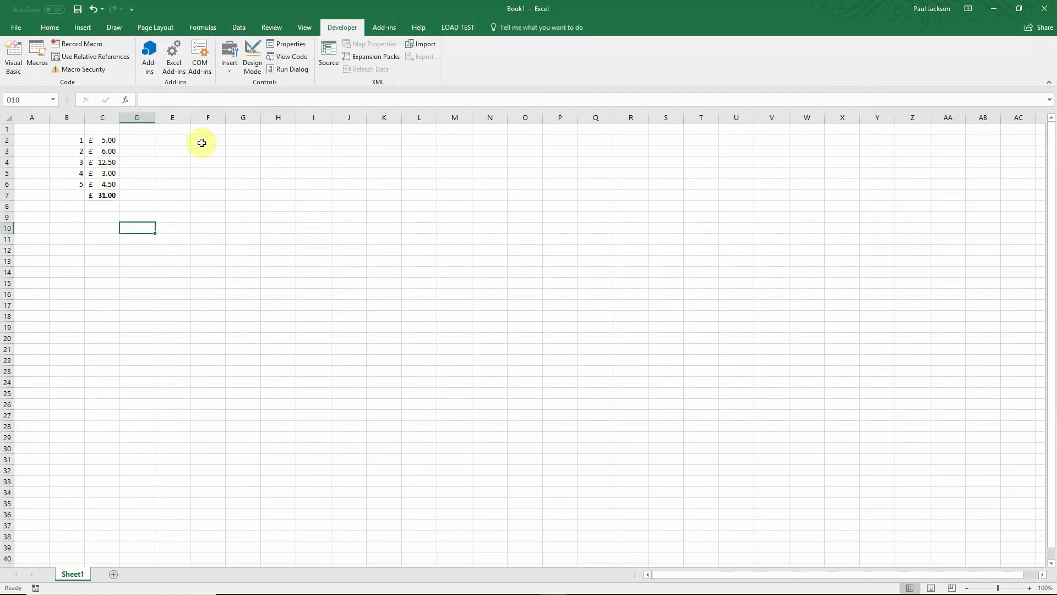
left_click(113, 574)
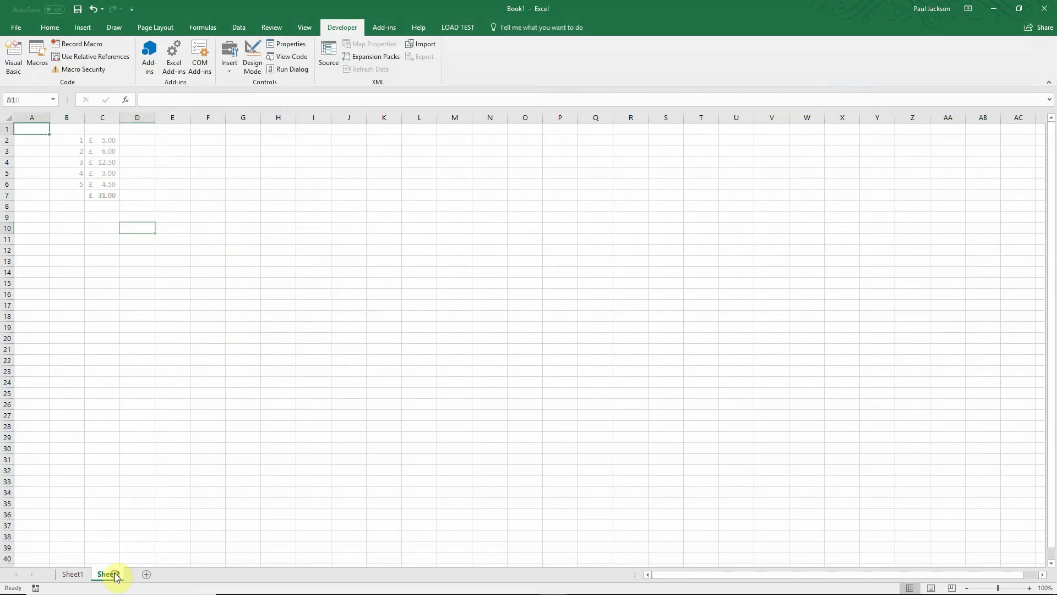
Run the paul_test macro on Sheet2 with cell B2 selected
left_click(66, 142)
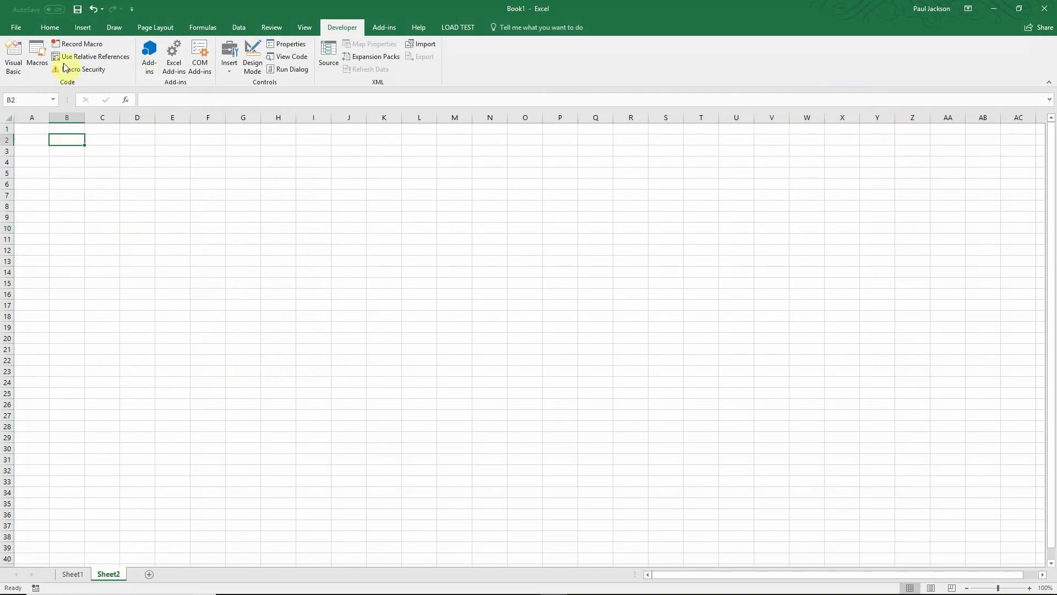
left_click(38, 55)
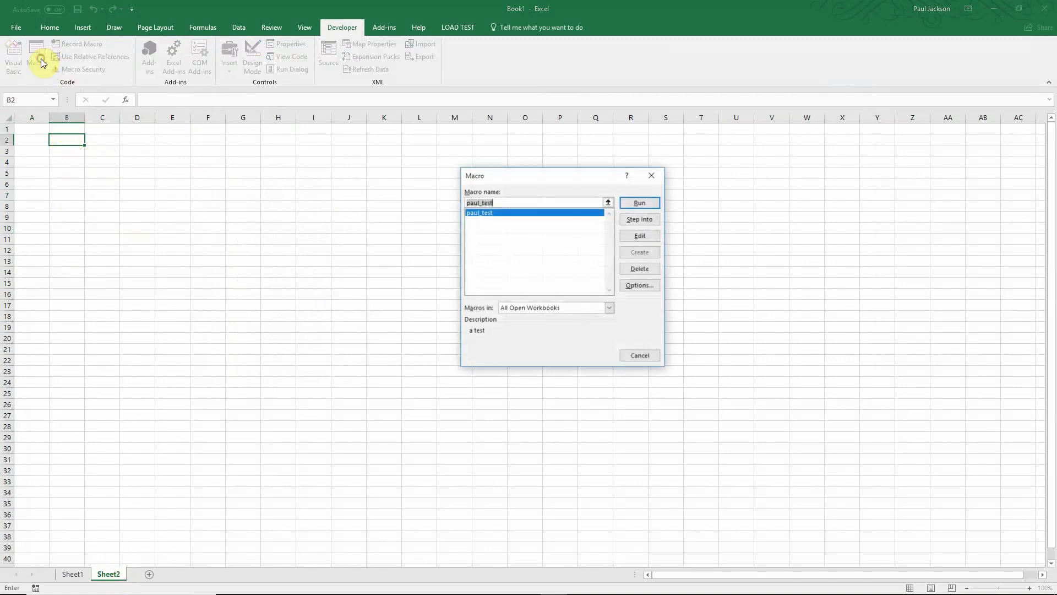
left_click(641, 202)
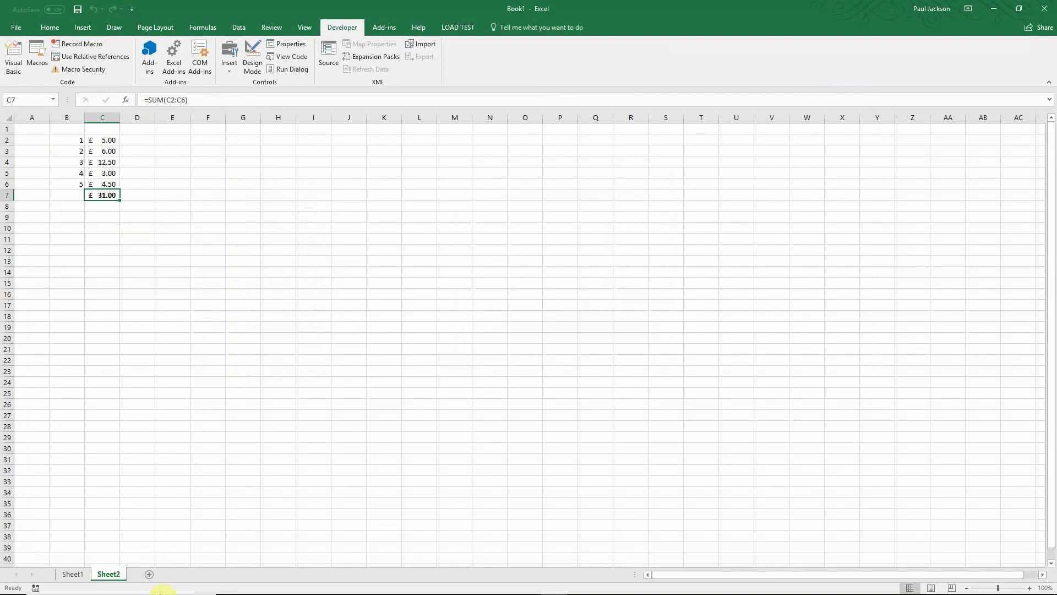
Add a new worksheet after Sheet2 and run the paul_test macro on it with cell N17 selected
left_click(149, 573)
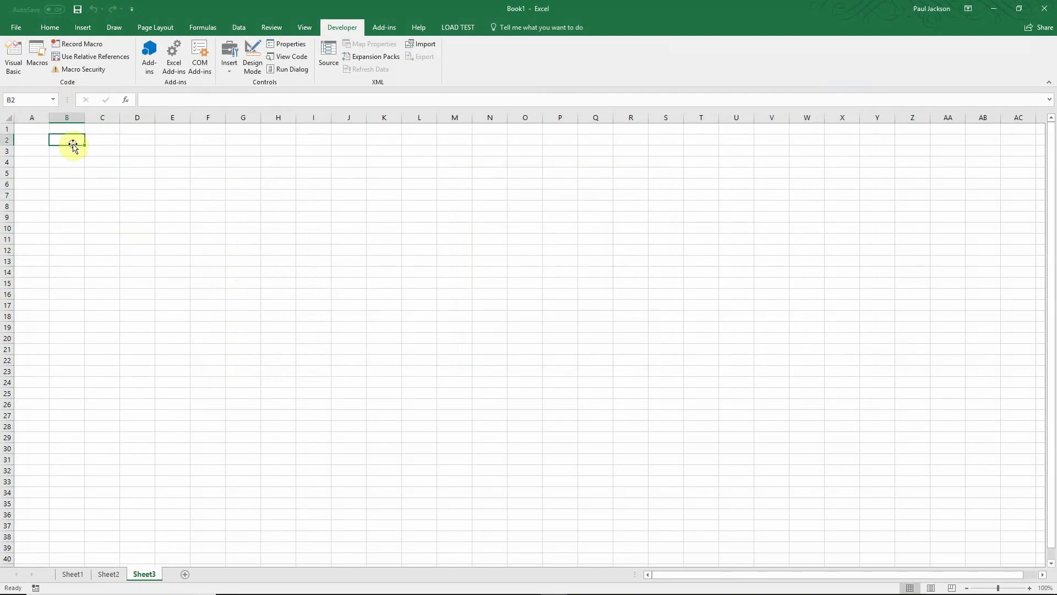
left_click(488, 306)
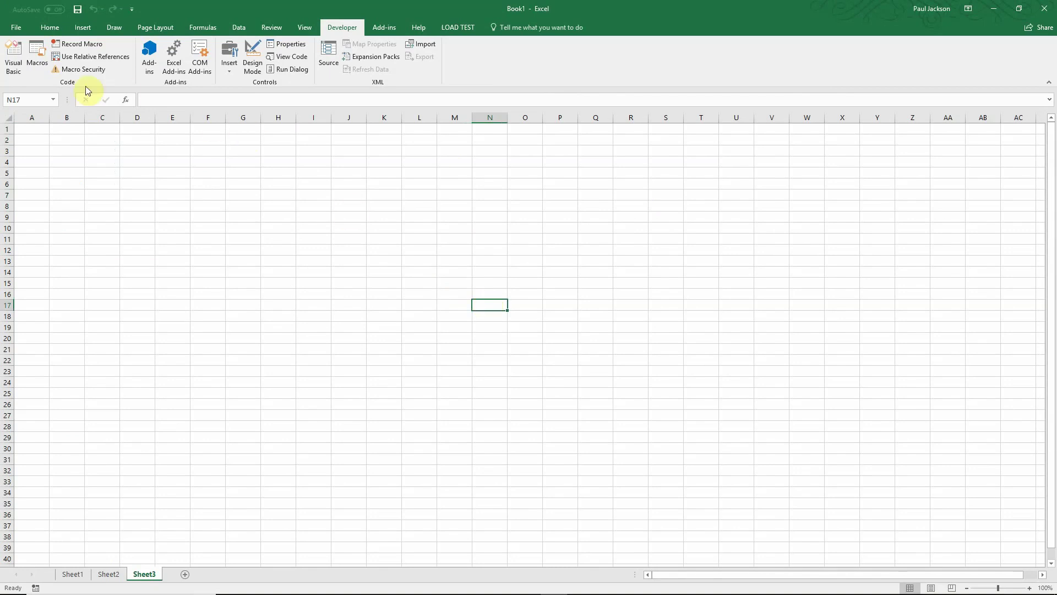
left_click(39, 60)
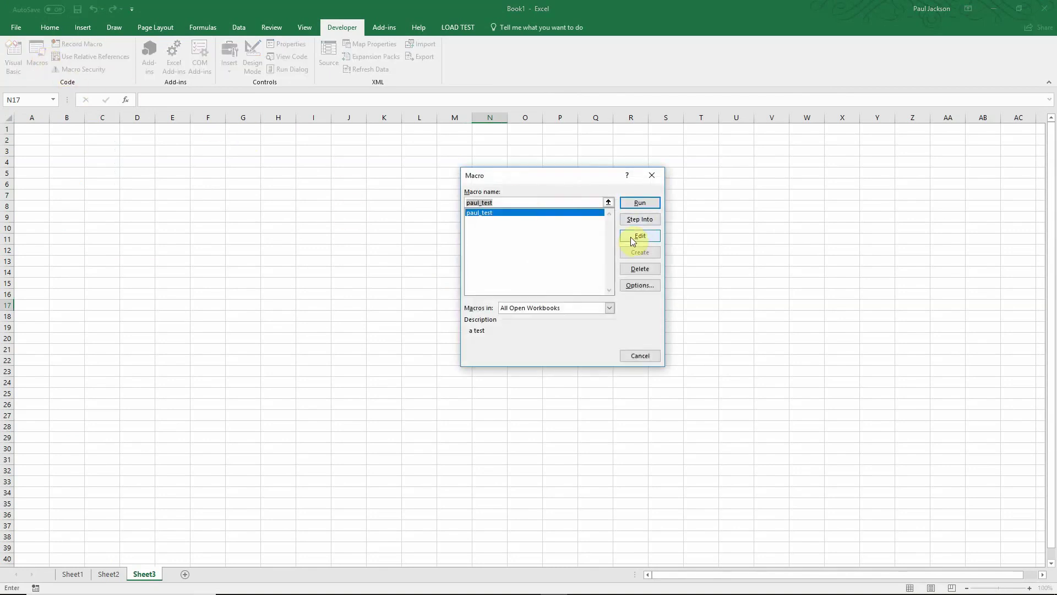
left_click(636, 203)
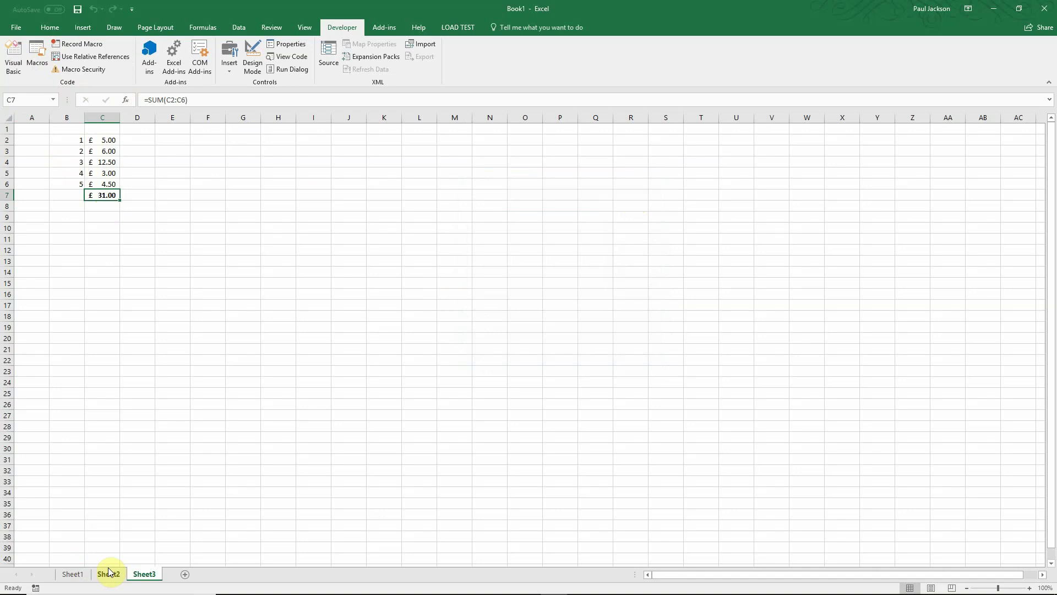
From Sheet1, open the Visual Basic editor and highlight the opening Sub paul_test() line and the closing End Sub line in Module1
left_click(72, 573)
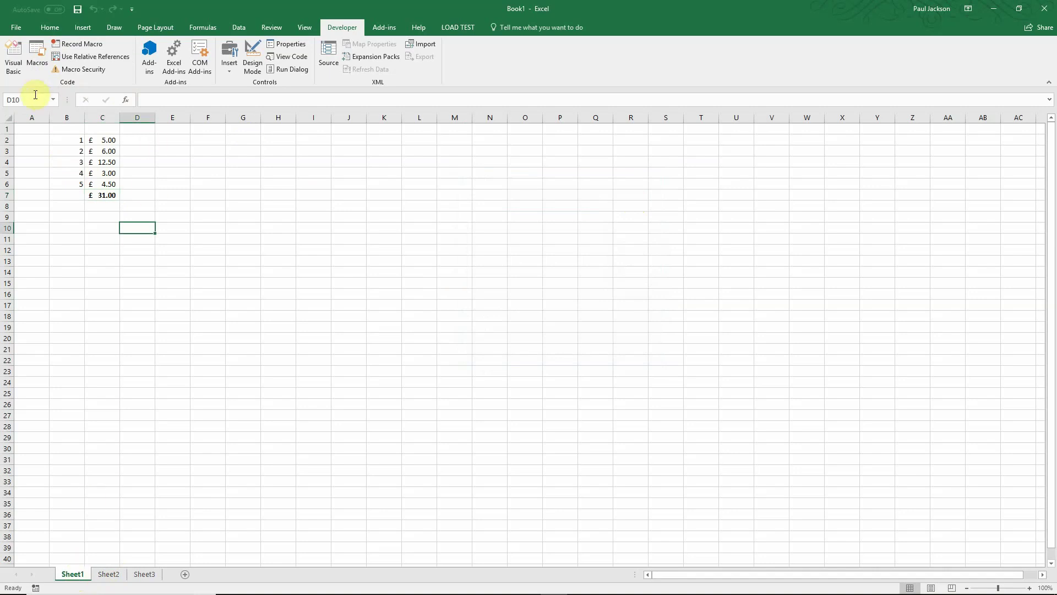
left_click(15, 61)
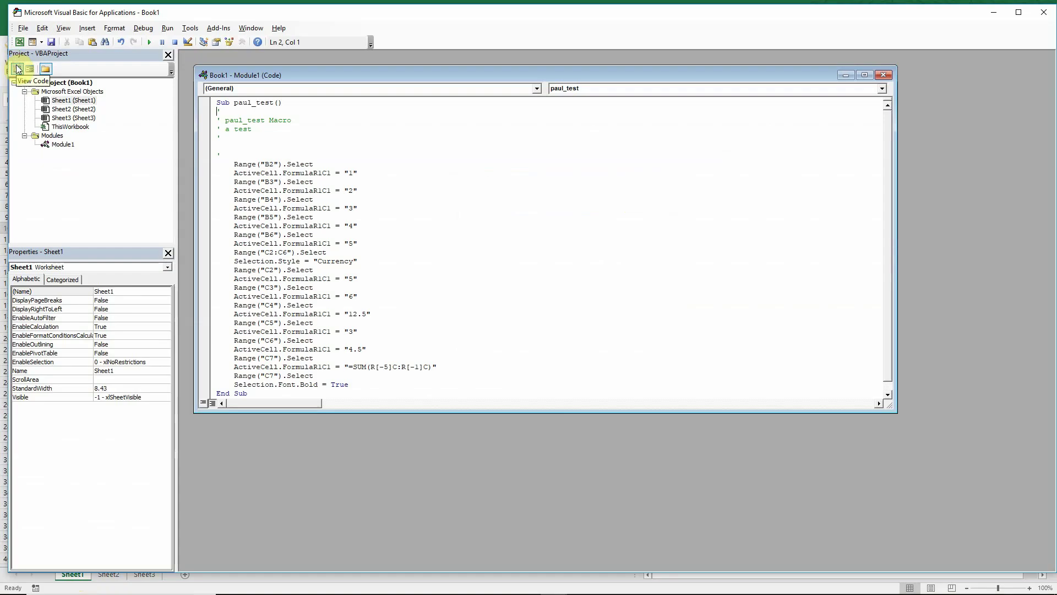
left_click_drag(281, 102, 209, 104)
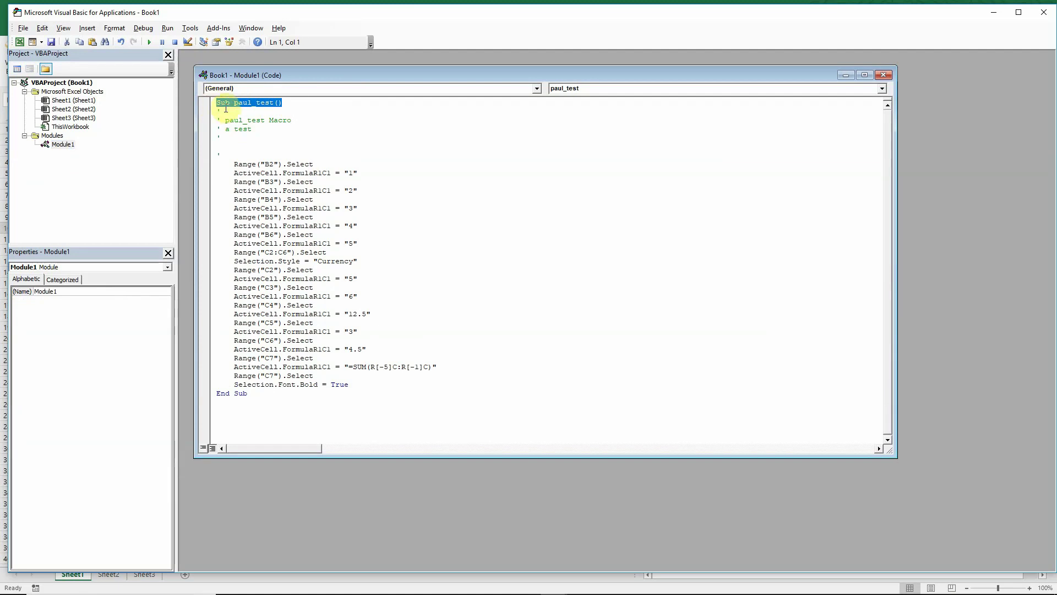
left_click(249, 399)
key("shift+Up")
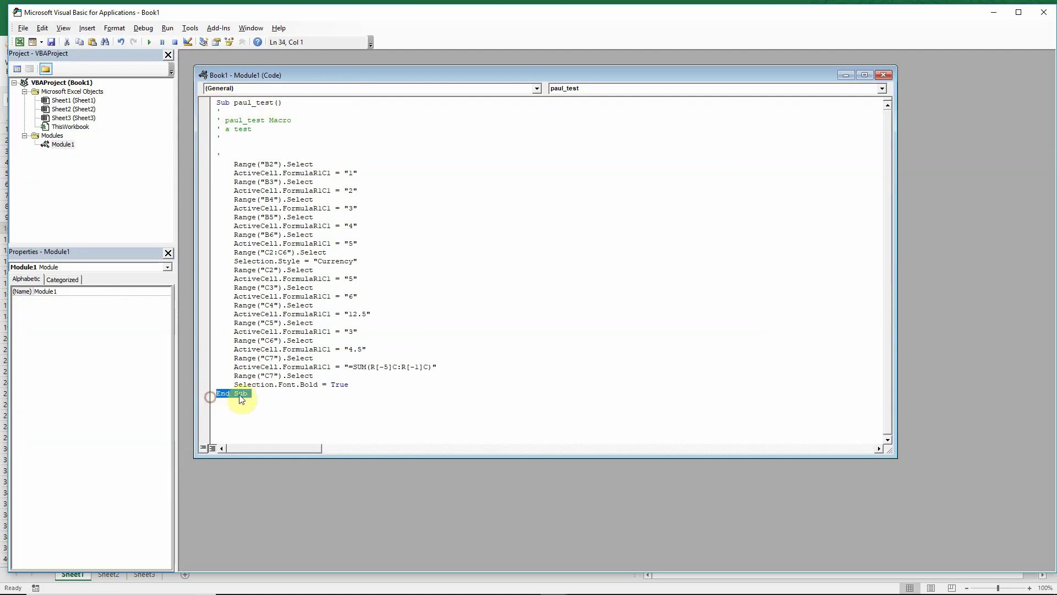